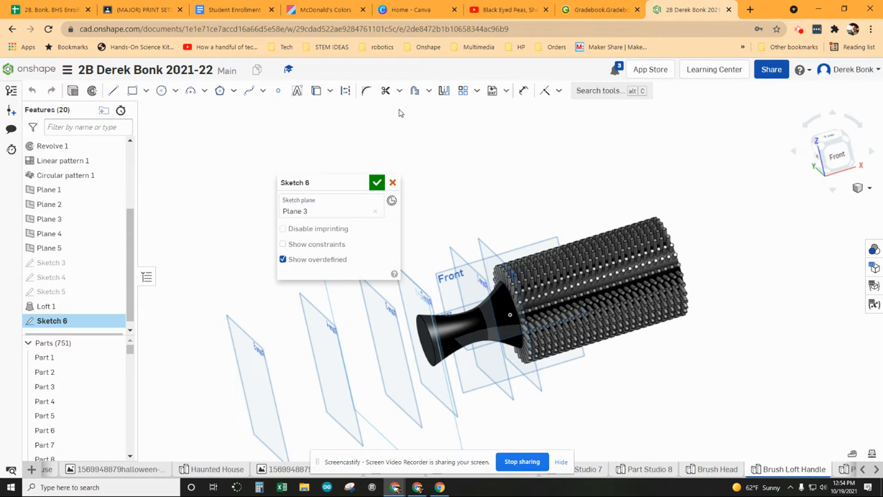
Step: Sketch a circle on Plane 3, centred near the middle of the plane, and finish the sketch
click(161, 90)
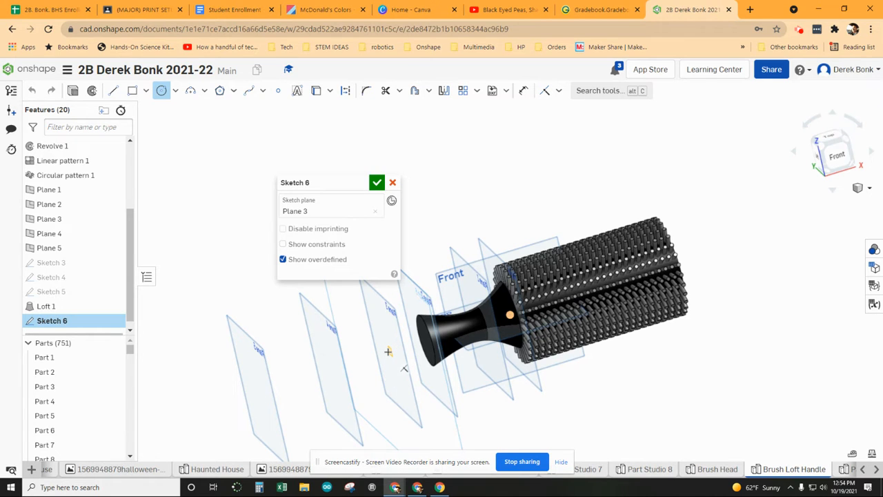
click(392, 354)
right_drag(399, 358, 392, 358)
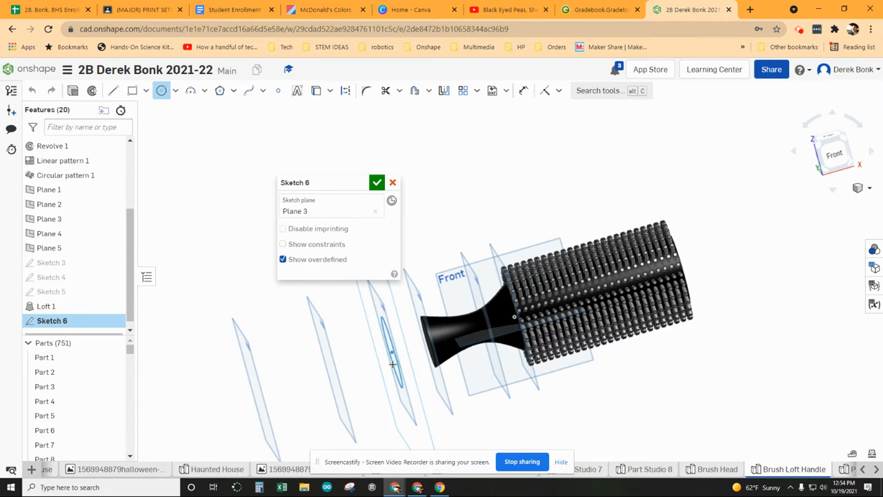
click(393, 363)
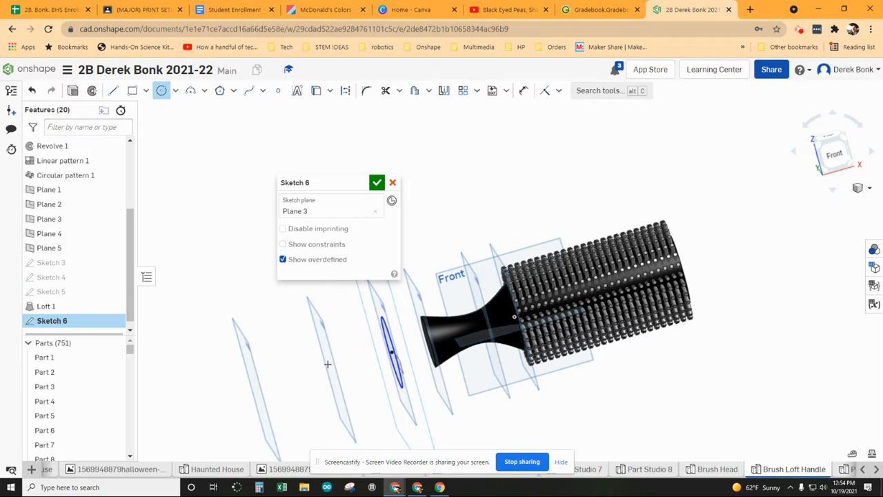
click(377, 183)
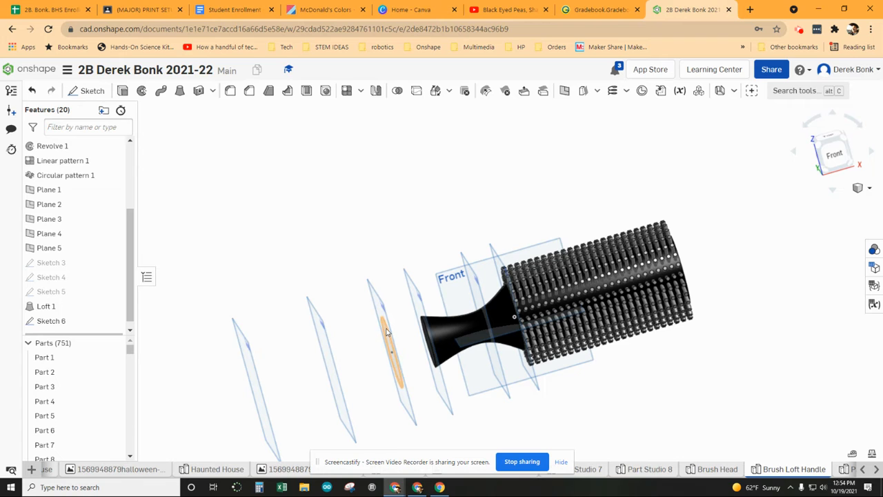
Step: Create a sketch on Plane 4 with a circle somewhat larger than the one on Plane 3
click(90, 91)
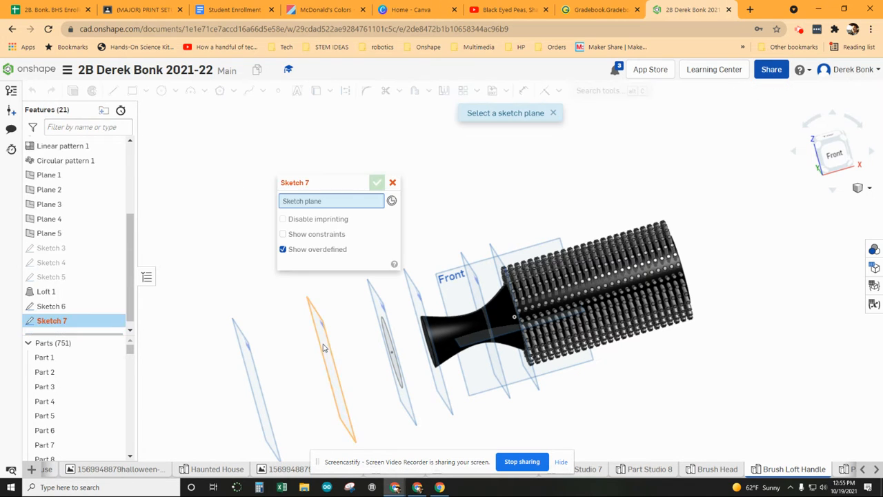
click(324, 341)
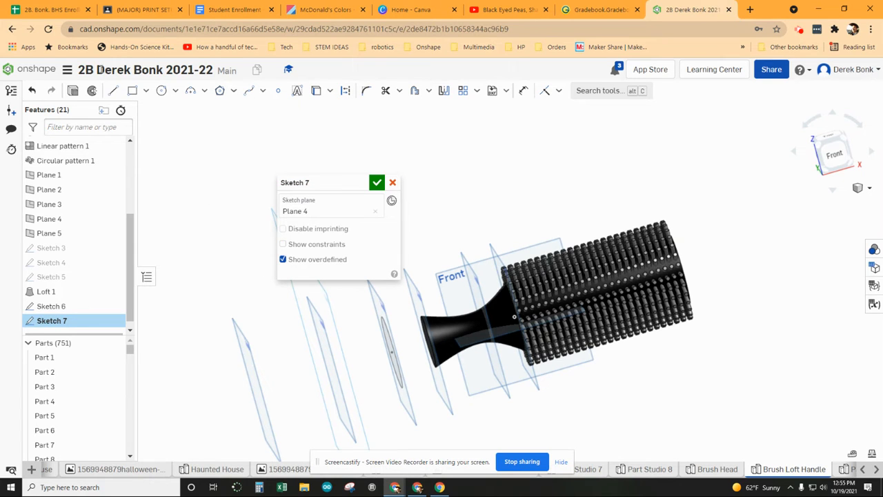
click(161, 90)
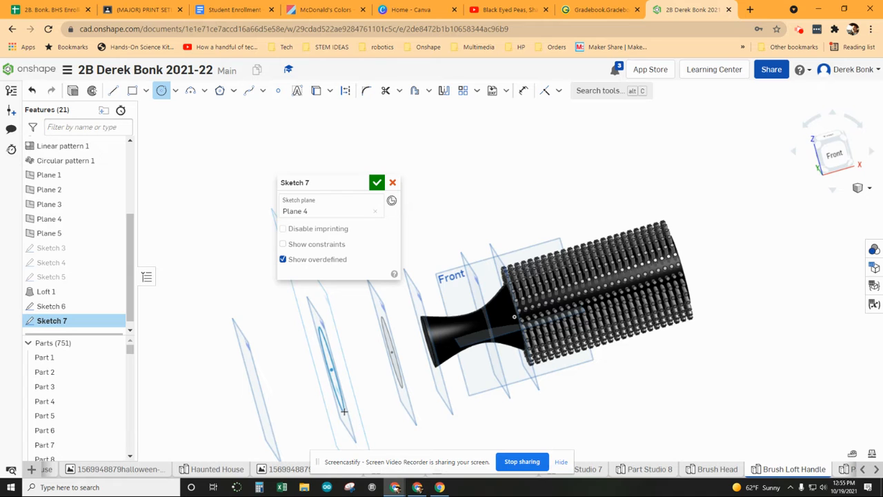
click(344, 412)
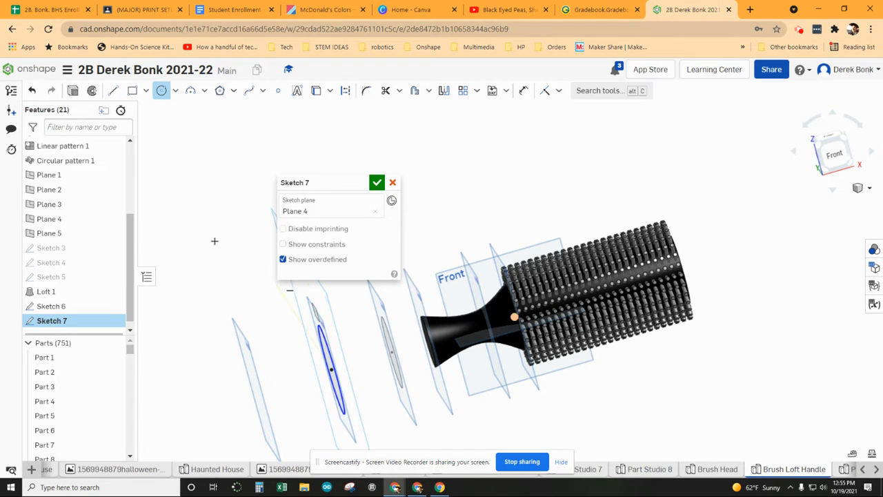
click(377, 182)
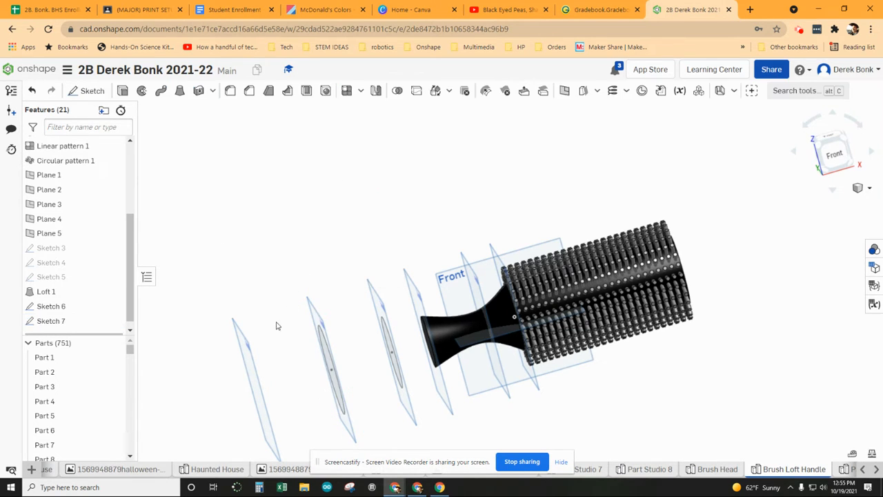
Step: Create a sketch on Plane 5 and project the circle from Plane 3 onto it with the Use tool
click(253, 388)
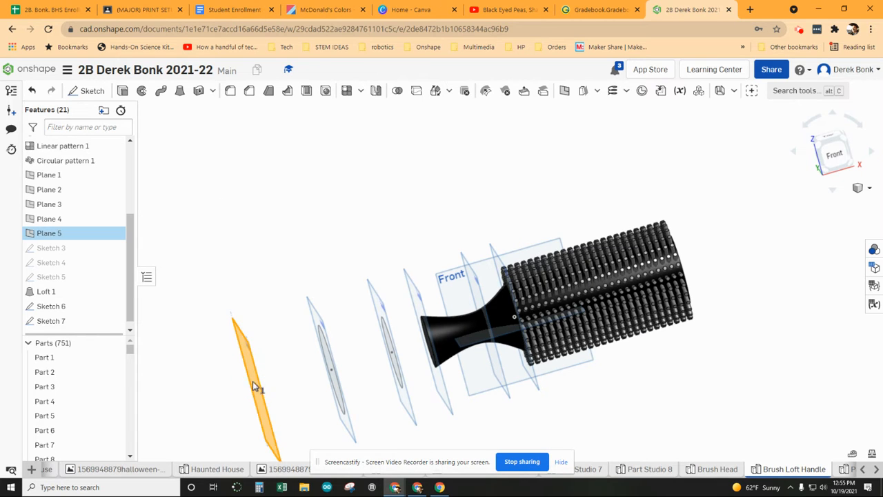
click(93, 98)
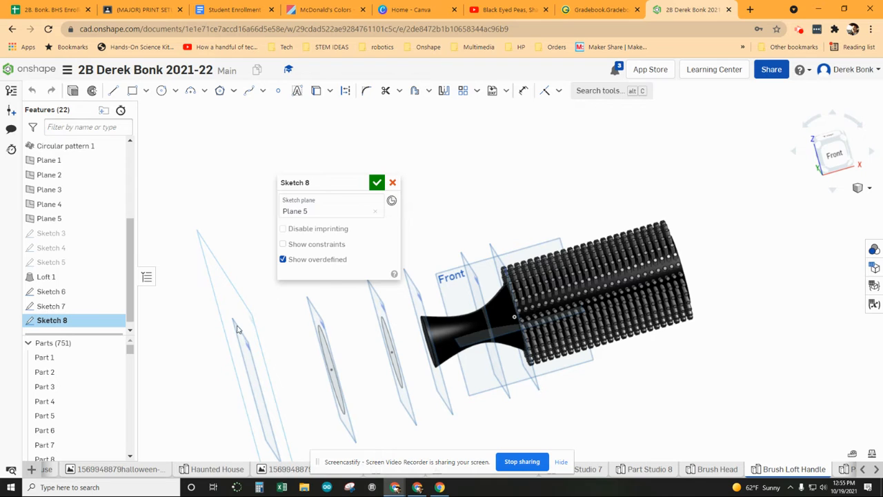
click(317, 93)
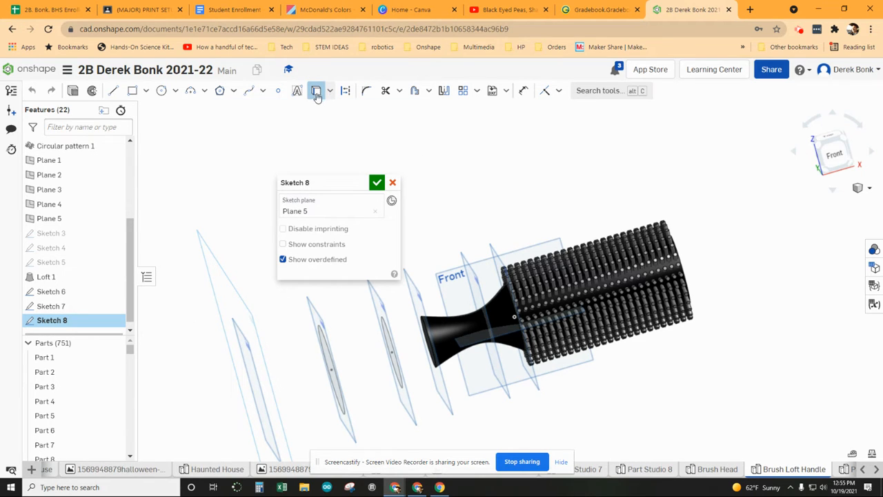
click(330, 355)
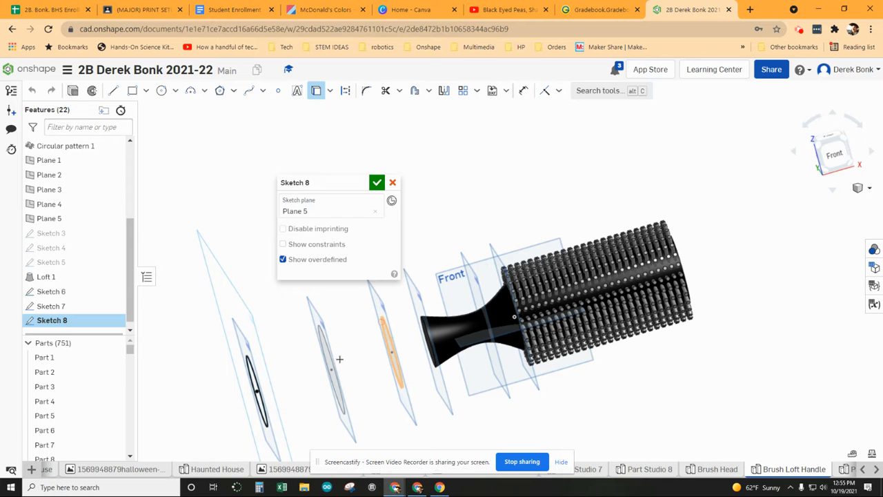
right_drag(291, 312, 276, 311)
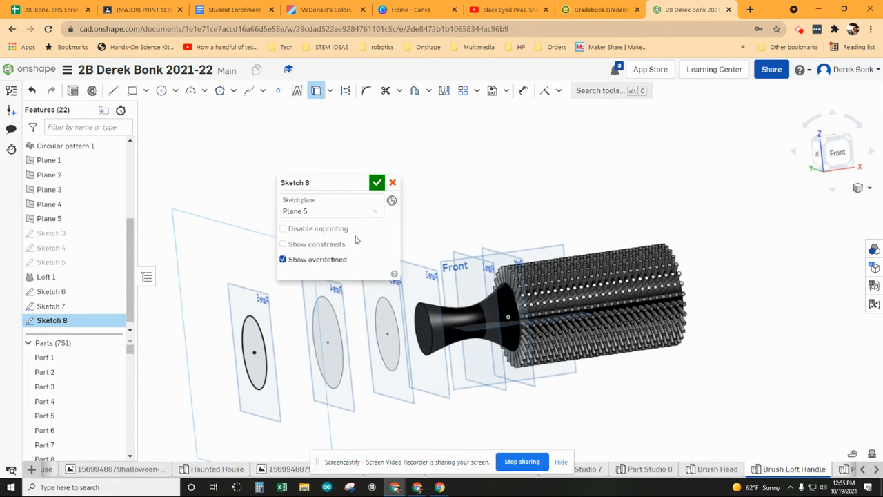
click(376, 183)
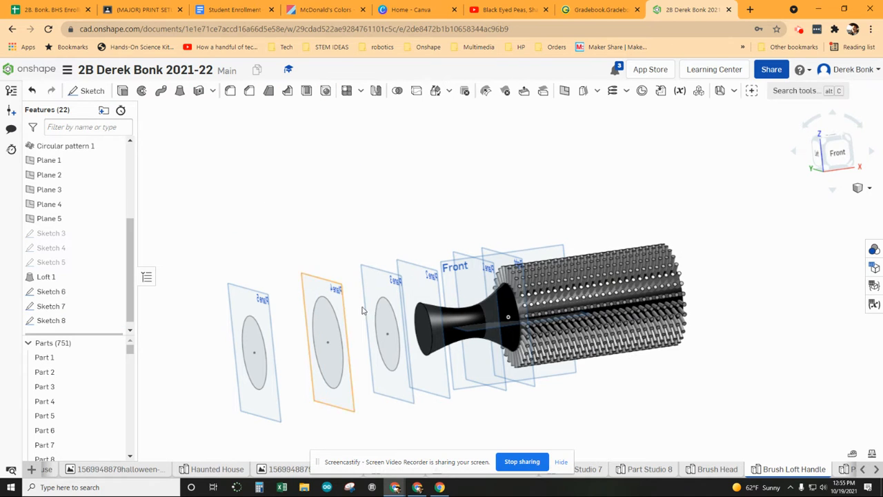
Step: Loft from the end face of Loft 1 through the circles of Sketch 6, Sketch 7 and Sketch 8, adding the result to Part 1
click(92, 91)
click(378, 183)
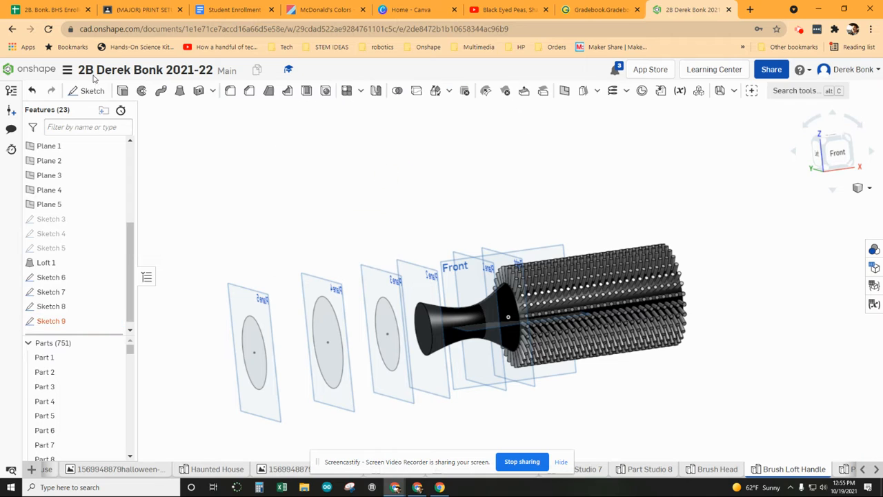
click(179, 90)
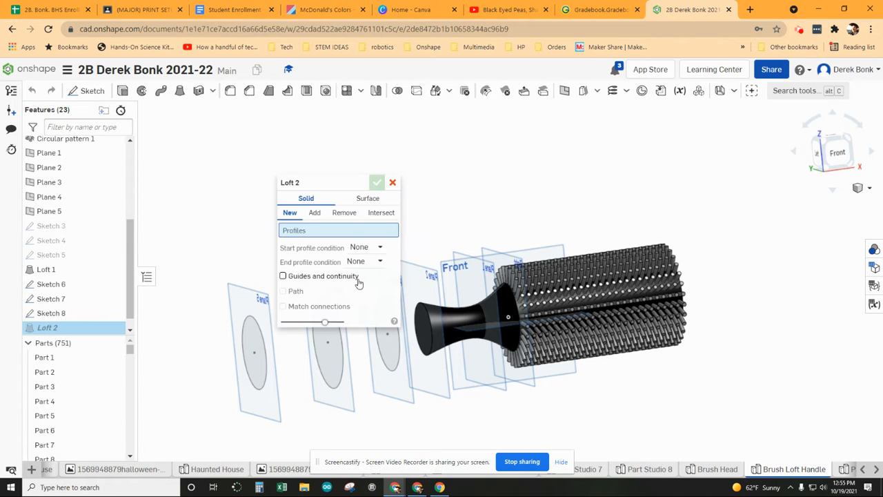
click(427, 346)
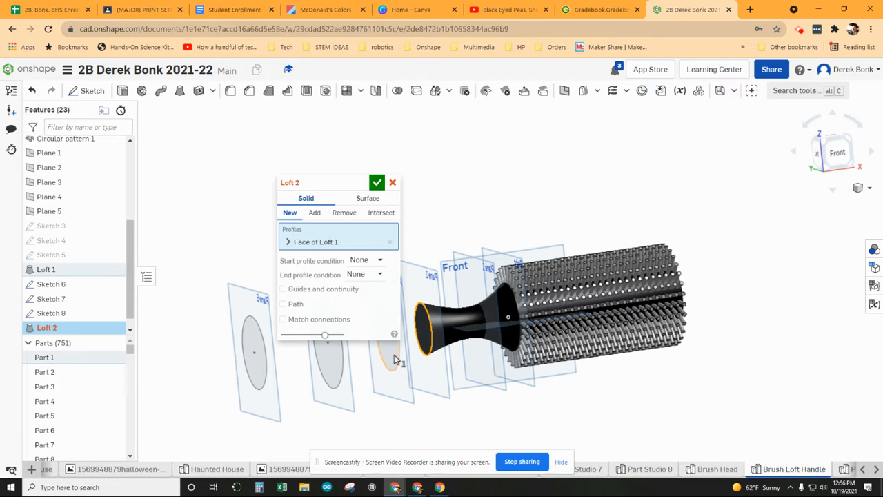
click(337, 363)
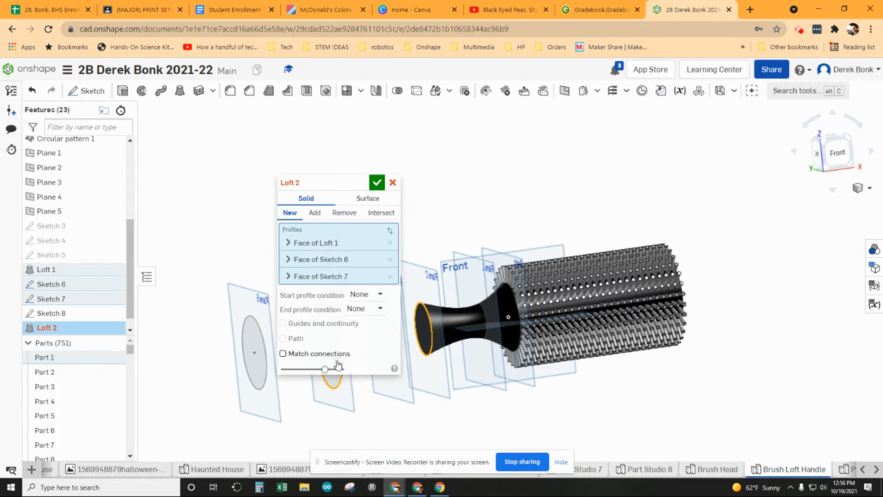
click(255, 359)
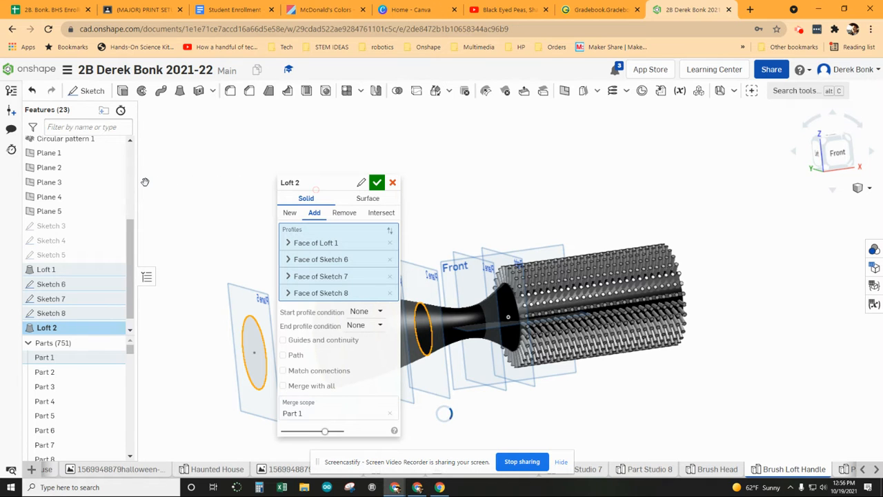
drag(145, 182, 102, 181)
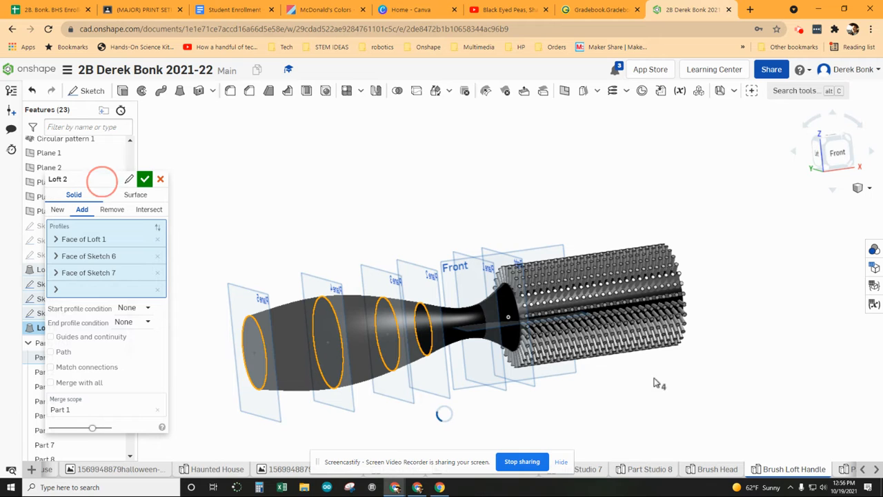
click(610, 403)
mouse_move(590, 404)
right_down()
mouse_move(572, 404)
mouse_move(600, 406)
right_up()
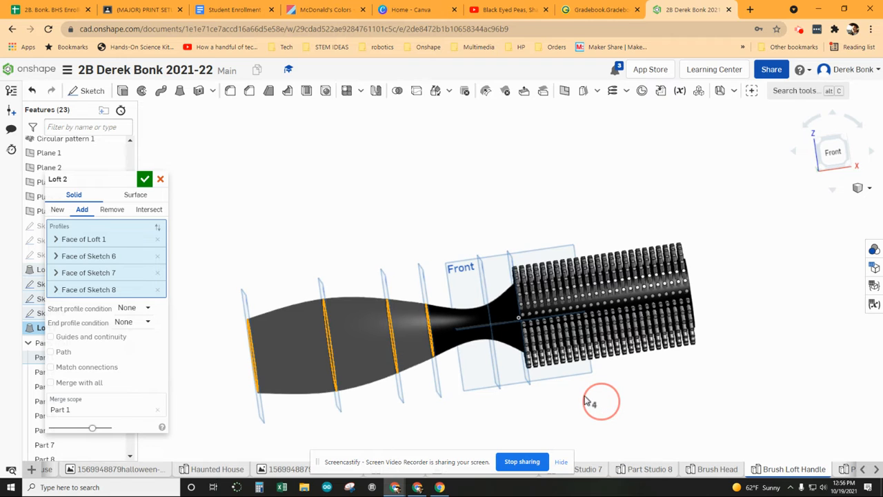
click(144, 179)
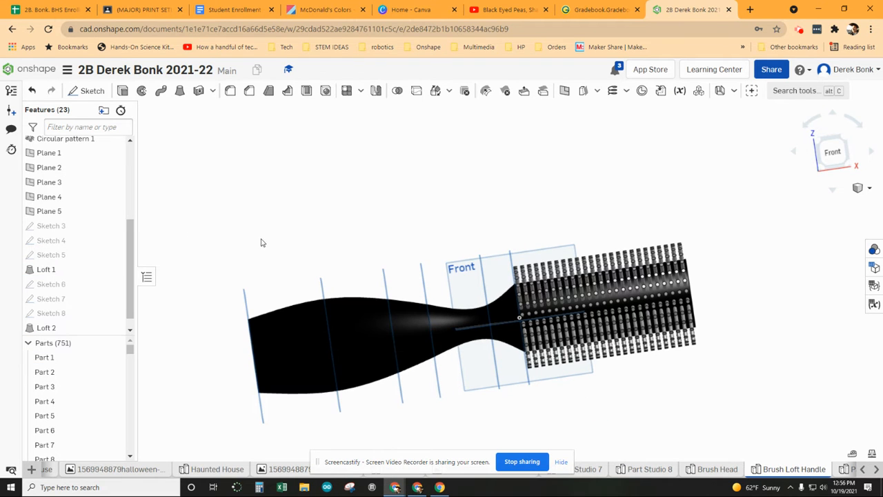
Step: Edit Sketch 7 on Plane 4 and shrink its circle slightly to slim the brush handle
mouse_move(228, 228)
right_down()
mouse_move(281, 221)
mouse_move(273, 283)
mouse_move(267, 266)
right_up()
scroll(269, 266, down, 1)
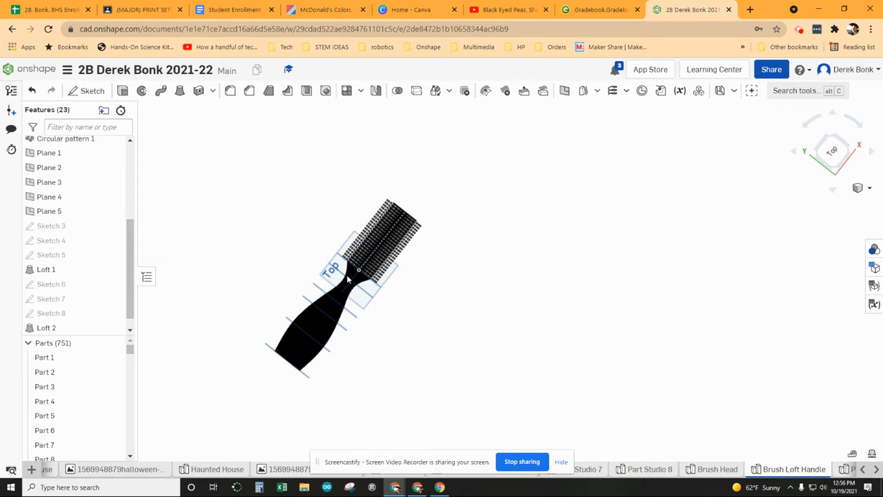
scroll(392, 354, up, 1)
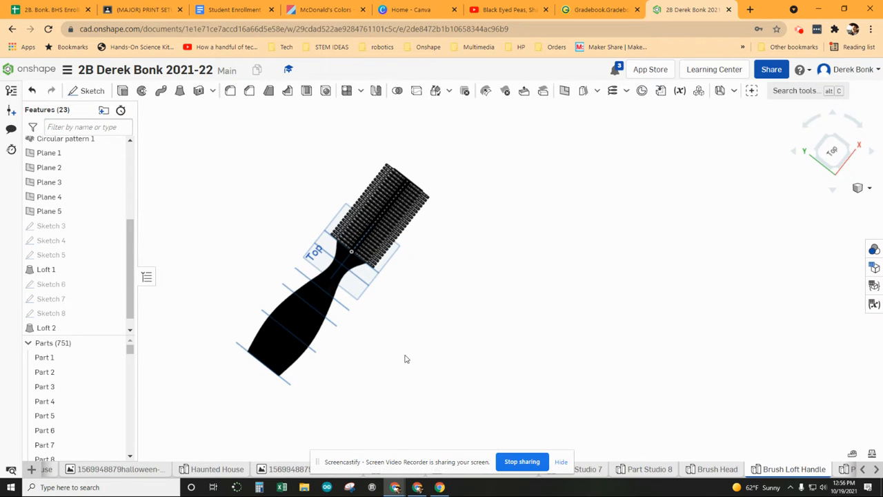
mouse_move(408, 358)
right_down()
mouse_move(384, 361)
mouse_move(404, 349)
mouse_move(429, 359)
mouse_move(422, 364)
right_up()
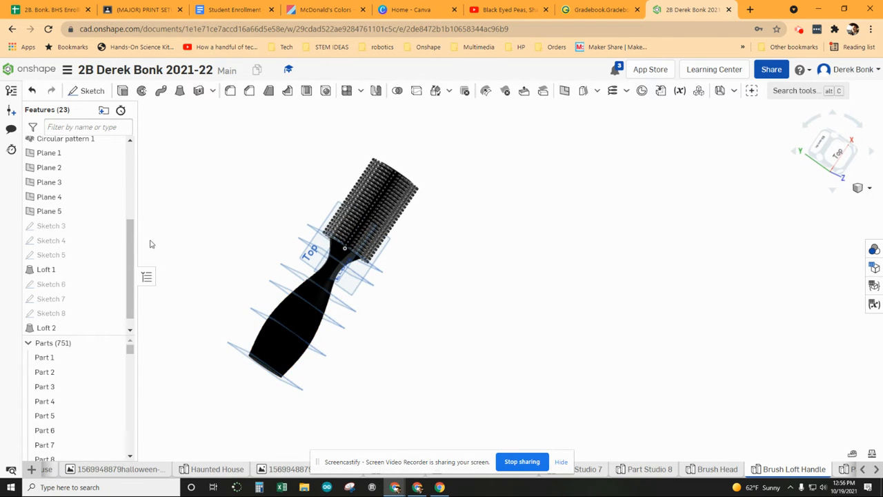
double_click(62, 298)
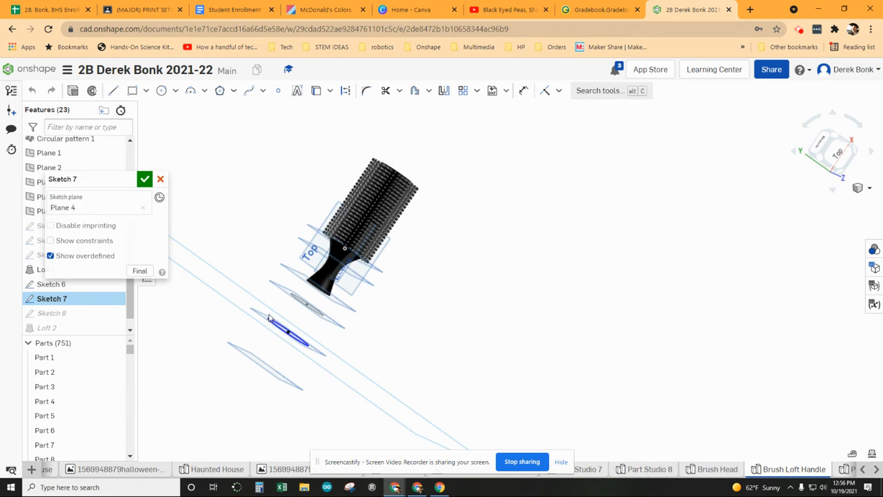
scroll(269, 314, up, 5)
right_drag(274, 301, 278, 297)
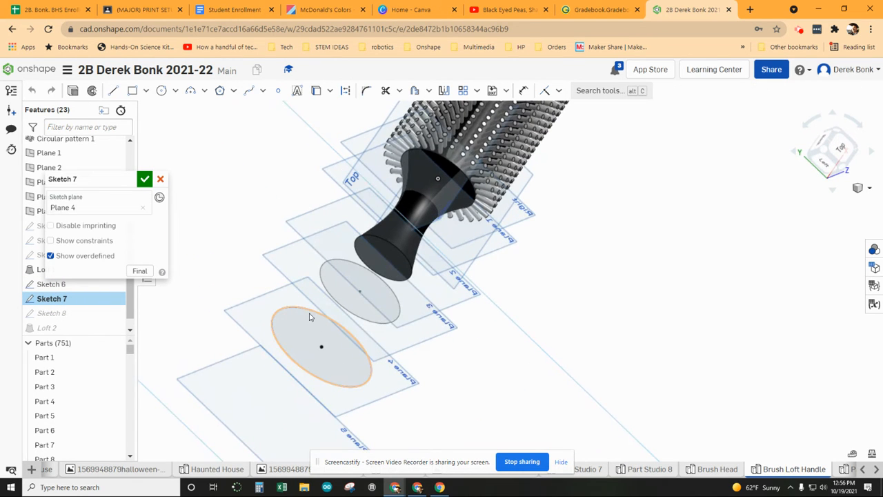
drag(310, 317, 310, 323)
right_drag(260, 251, 252, 247)
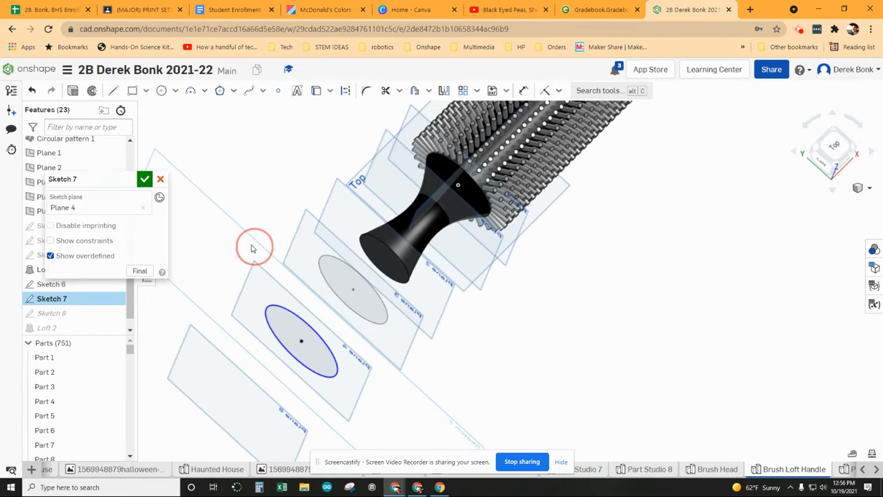
click(145, 180)
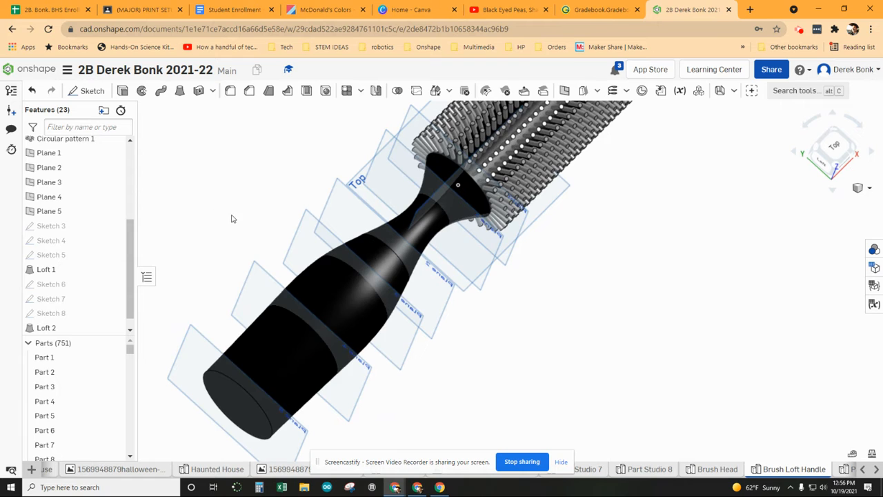
Step: Duplicate the Brush Loft Handle part studio within the document
scroll(229, 209, down, 5)
mouse_move(228, 207)
right_down()
mouse_move(226, 221)
mouse_move(263, 239)
mouse_move(230, 227)
mouse_move(232, 243)
mouse_move(223, 224)
right_up()
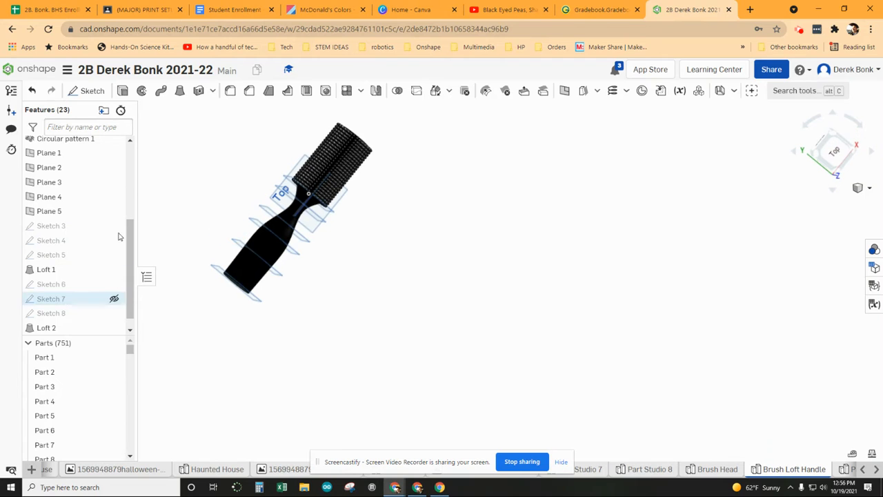
middle_drag(251, 180, 384, 231)
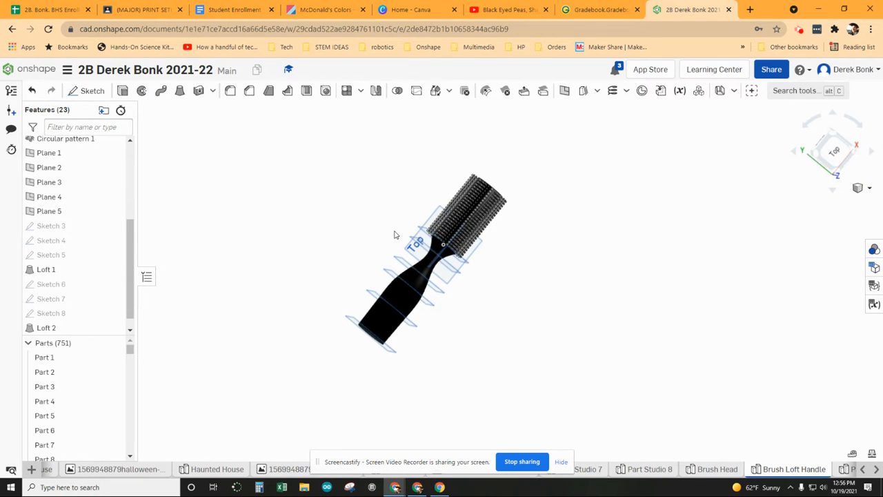
scroll(414, 236, up, 3)
scroll(367, 222, up, 4)
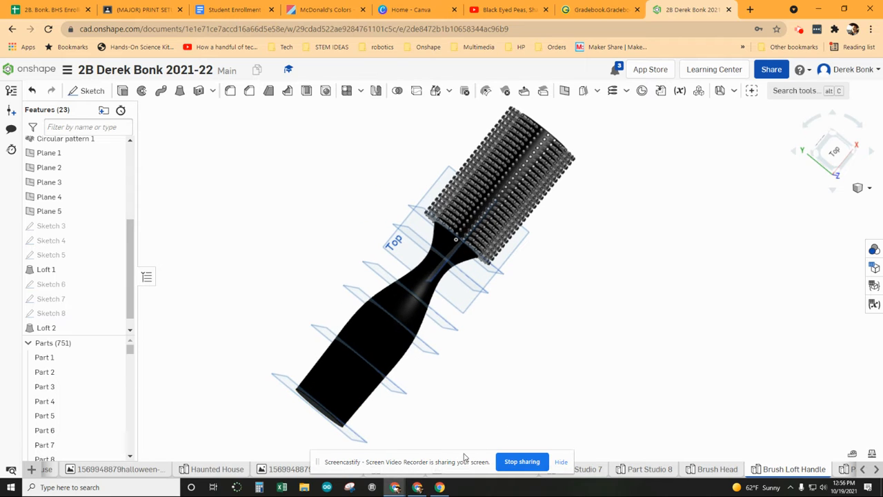
mouse_move(452, 469)
mouse_down()
mouse_move(516, 434)
mouse_move(621, 432)
mouse_up()
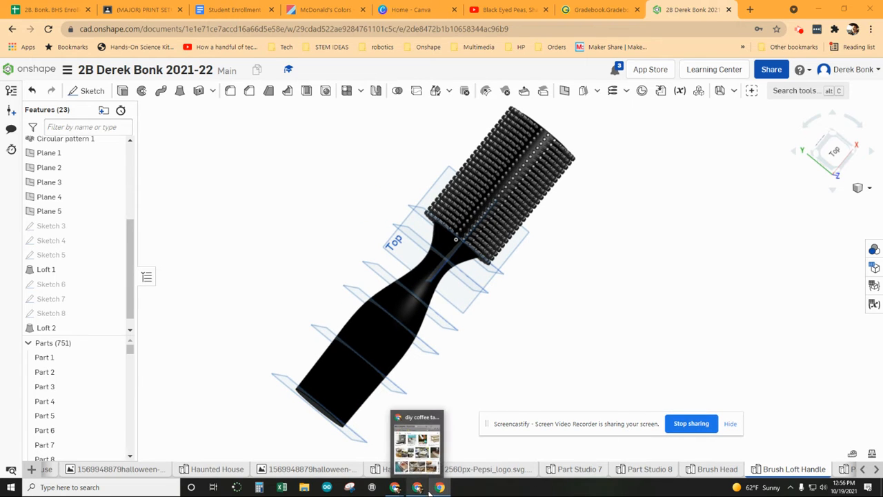
right_click(801, 472)
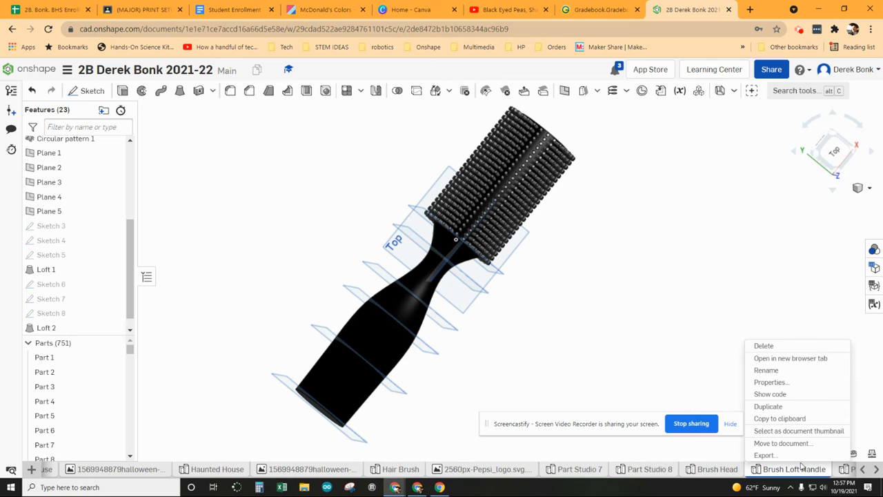
click(794, 408)
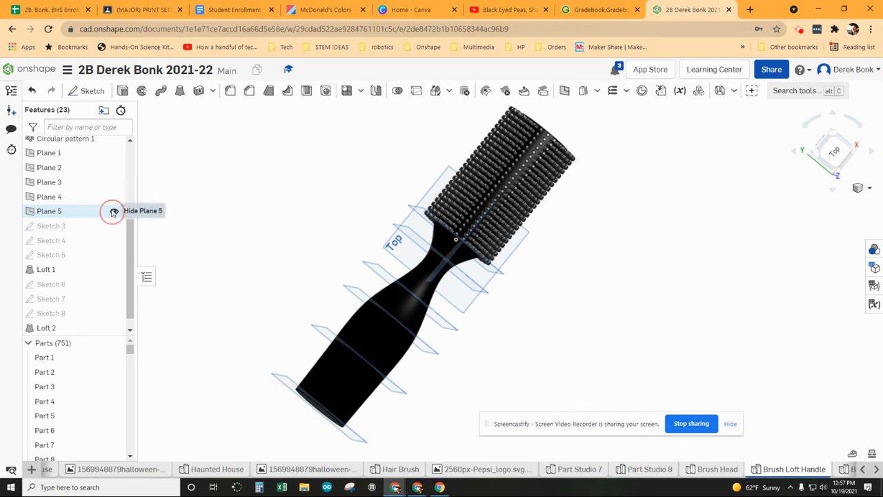
Step: Hide the five offset construction planes, Plane 5 through Plane 1, around the brush handle
click(113, 212)
click(114, 197)
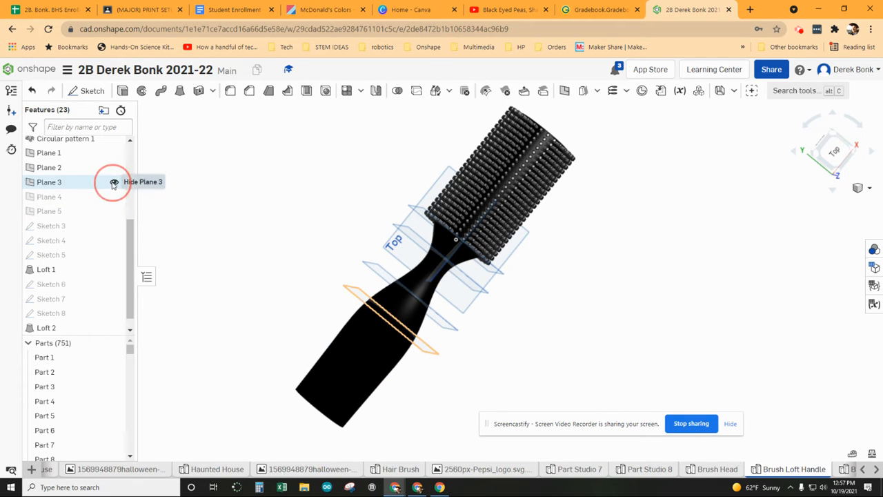
click(114, 182)
click(114, 167)
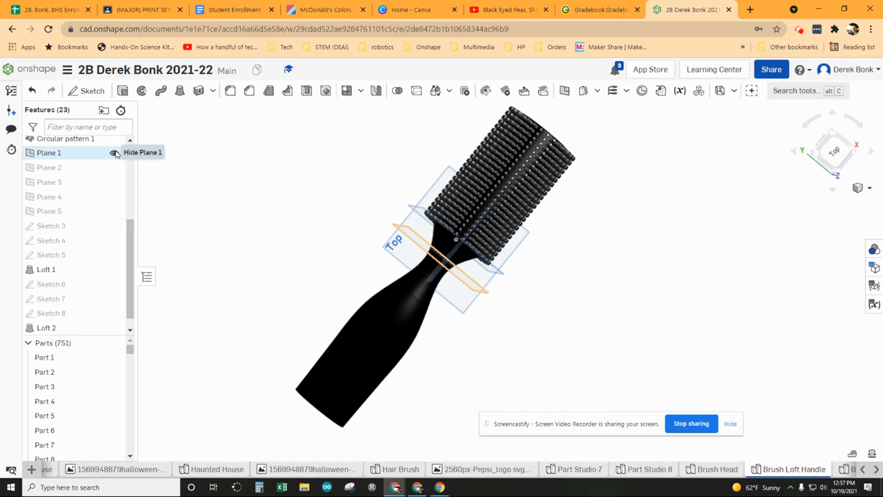
click(114, 154)
Step: Hide the default Right, Front and Top planes and the origin so only the brush model shows
scroll(114, 207, up, 4)
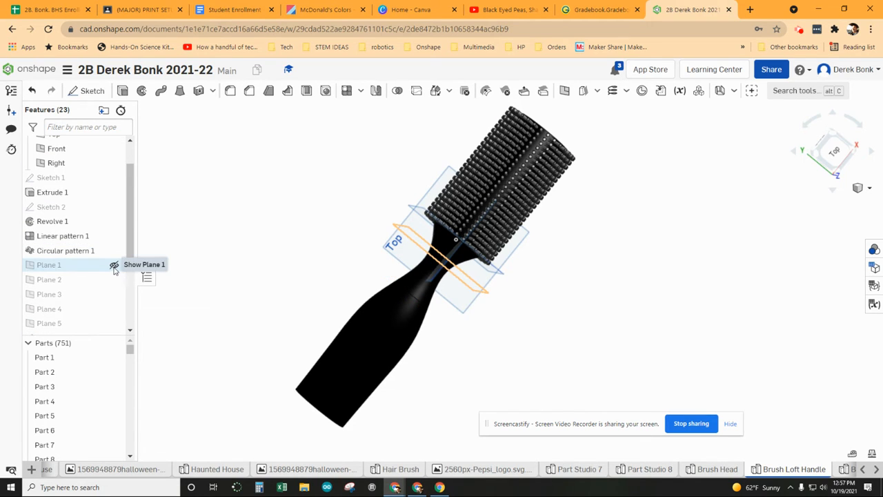
scroll(104, 167, up, 1)
scroll(109, 183, up, 1)
click(114, 200)
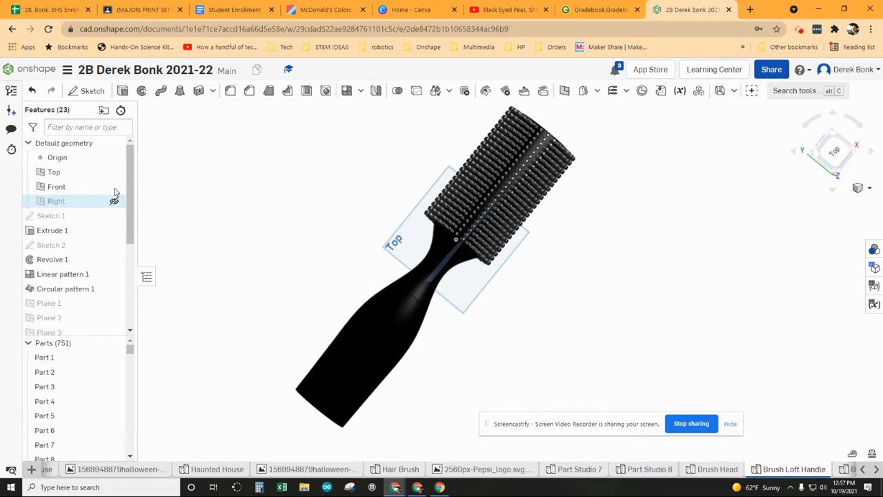
click(115, 187)
click(114, 172)
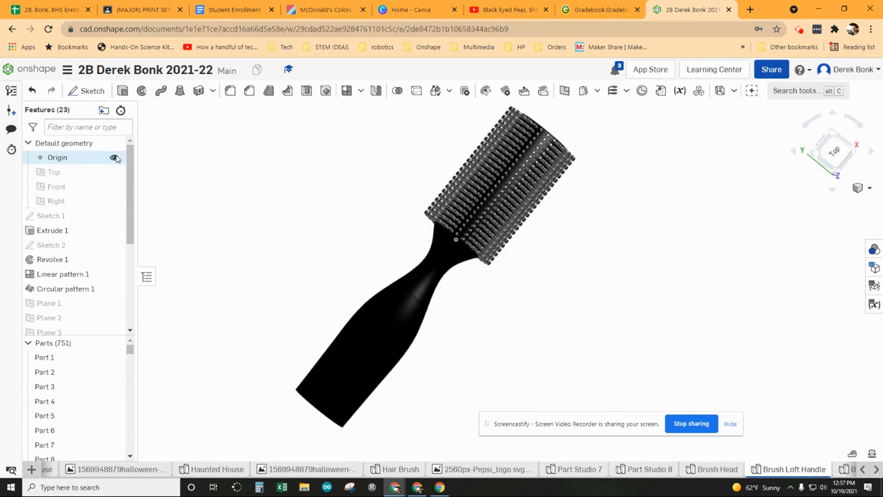
click(115, 158)
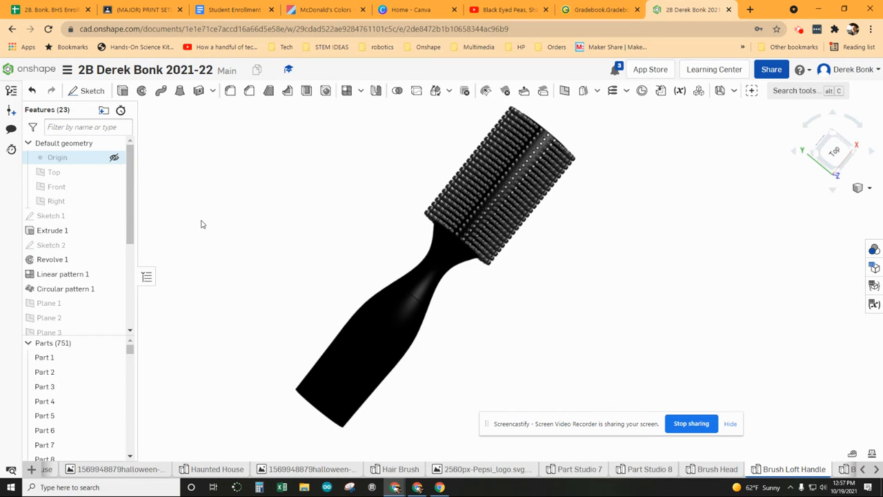
Step: Frame the whole brush at an angle and capture the Onshape workspace, feature list included, with the Snipping Tool
mouse_move(234, 244)
right_down()
mouse_move(254, 220)
mouse_move(217, 209)
mouse_move(229, 213)
right_up()
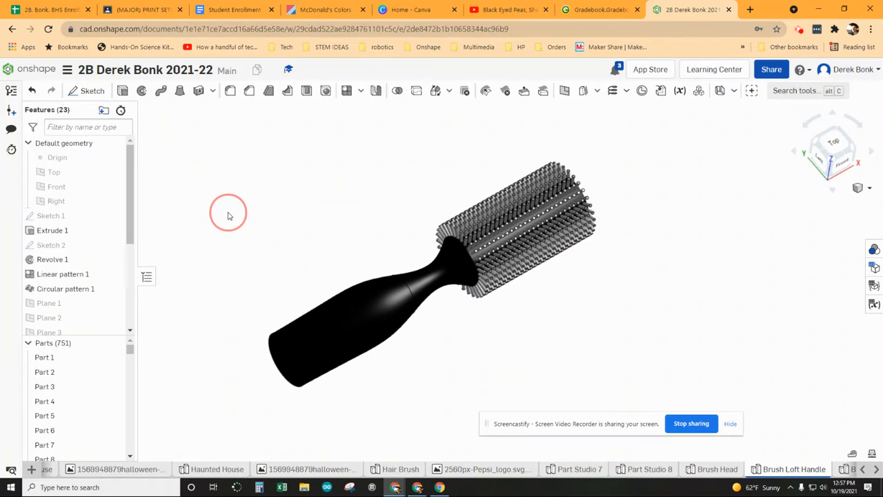
scroll(276, 261, up, 2)
middle_drag(305, 260, 276, 247)
scroll(279, 248, up, 2)
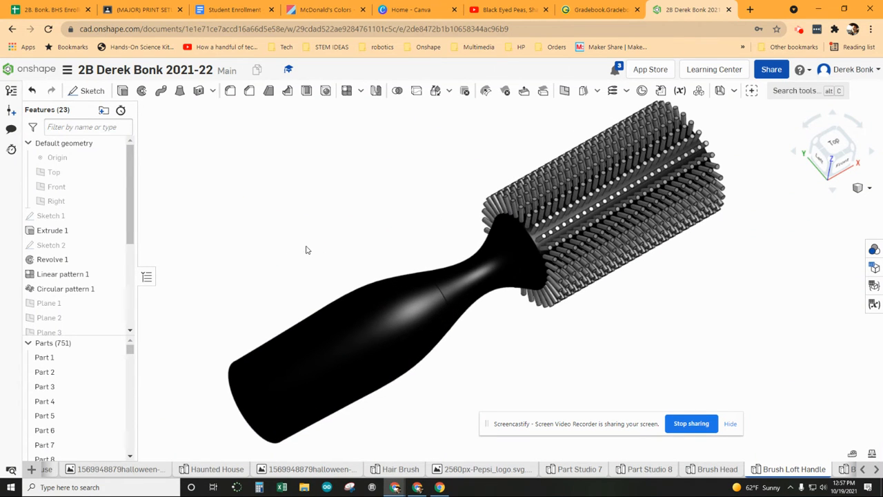
middle_drag(357, 239, 332, 253)
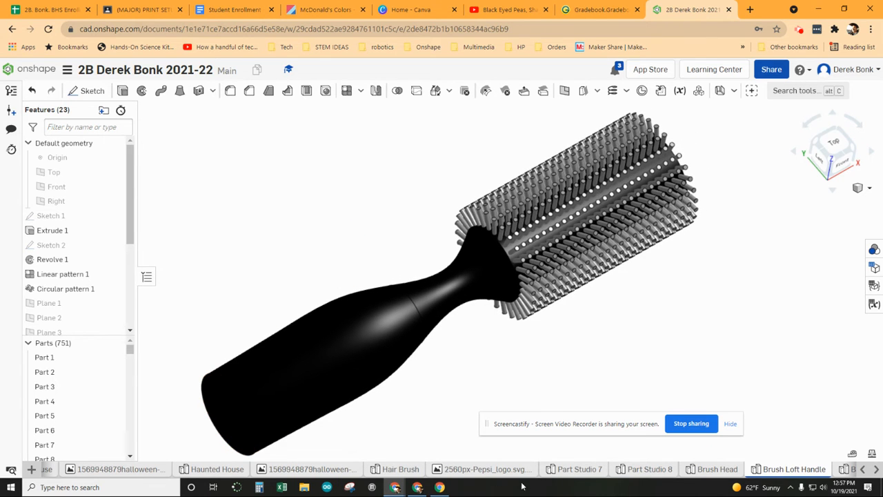
click(350, 487)
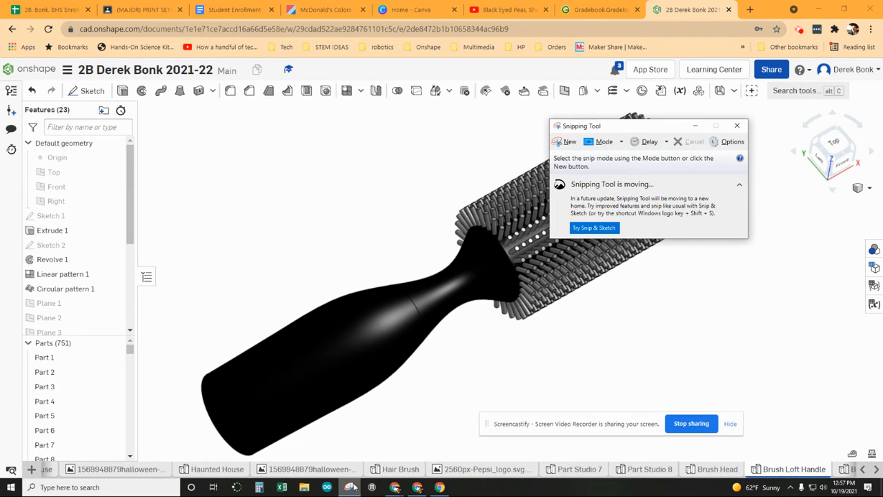
click(564, 141)
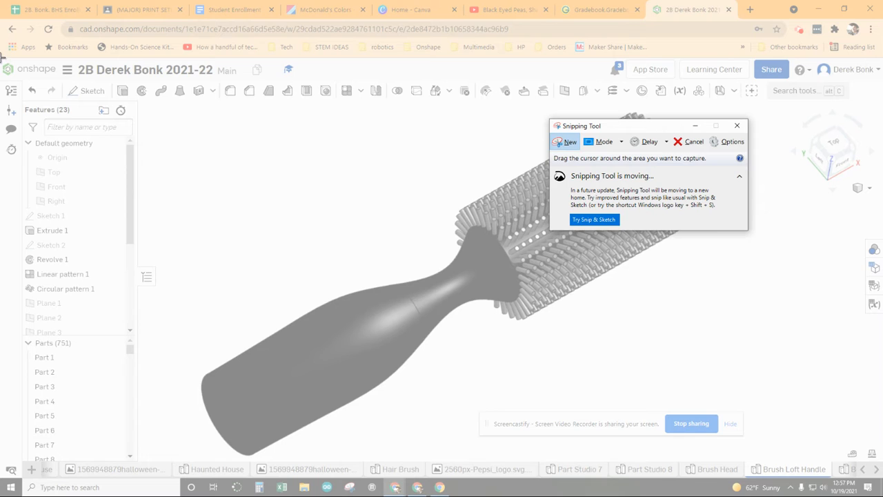
drag(3, 59, 832, 458)
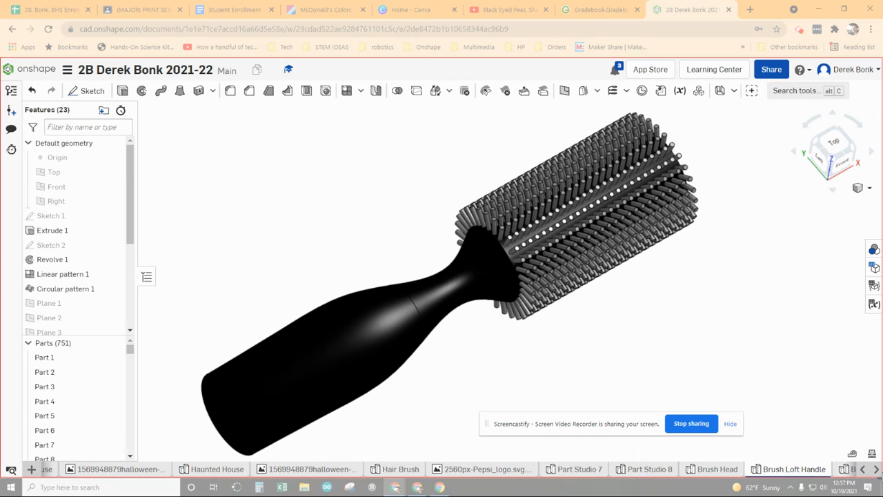
drag(882, 476, 882, 477)
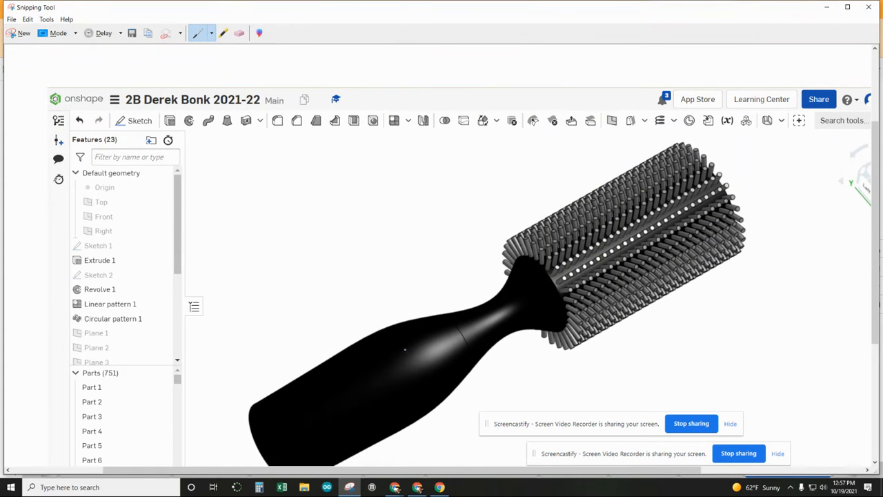
Step: Save the snip as a PNG named Hair Brush in the 3D Design Work 2020 folder
click(11, 20)
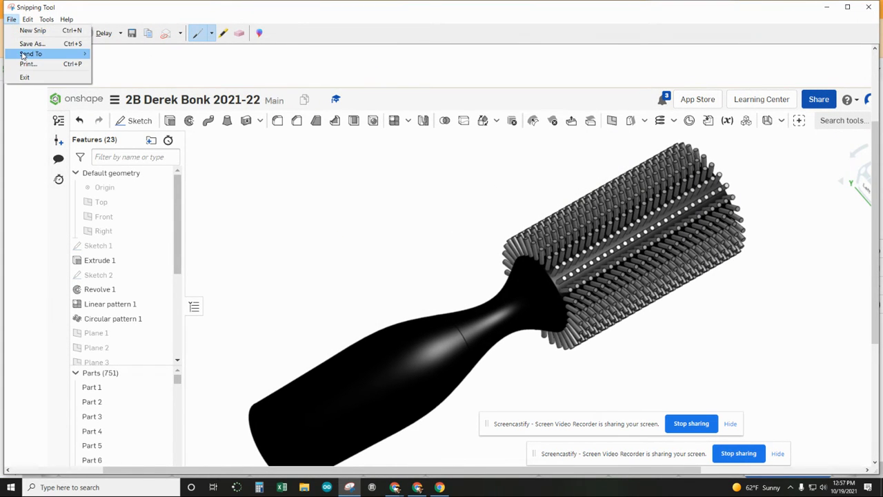
click(29, 44)
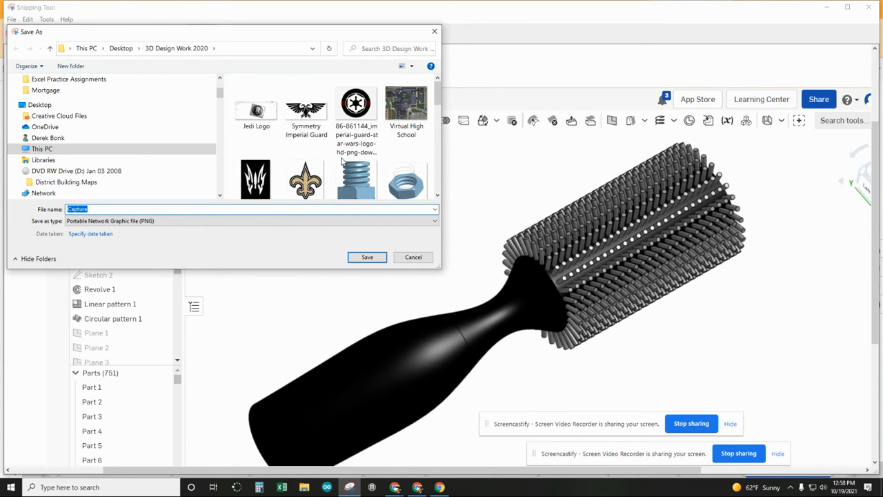
scroll(343, 161, down, 3)
scroll(343, 161, up, 6)
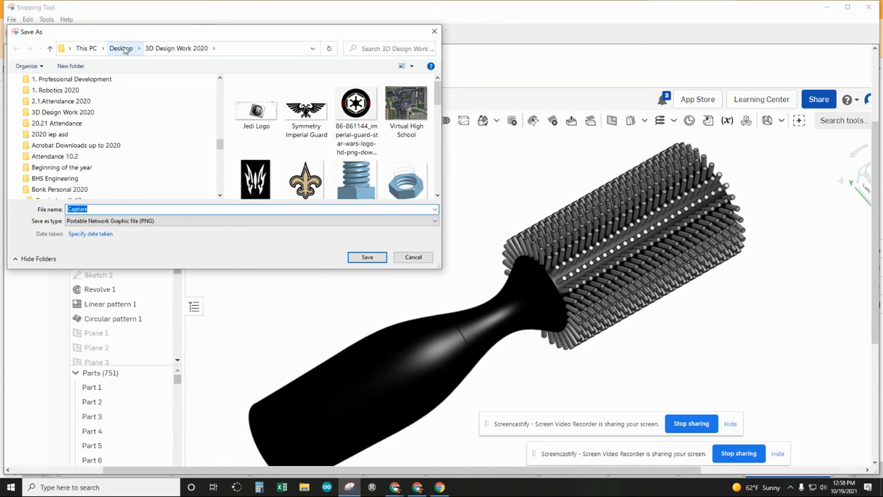
text(Hair Brush)
key(Return)
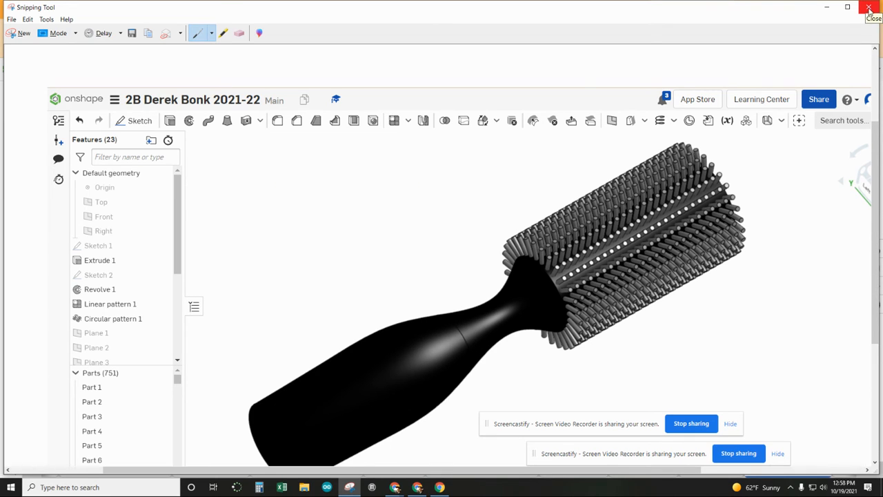
Step: Start saving another copy of the Hair Brush snip and browse to the 1. ONSHAPE folder in Documents
click(11, 19)
click(31, 44)
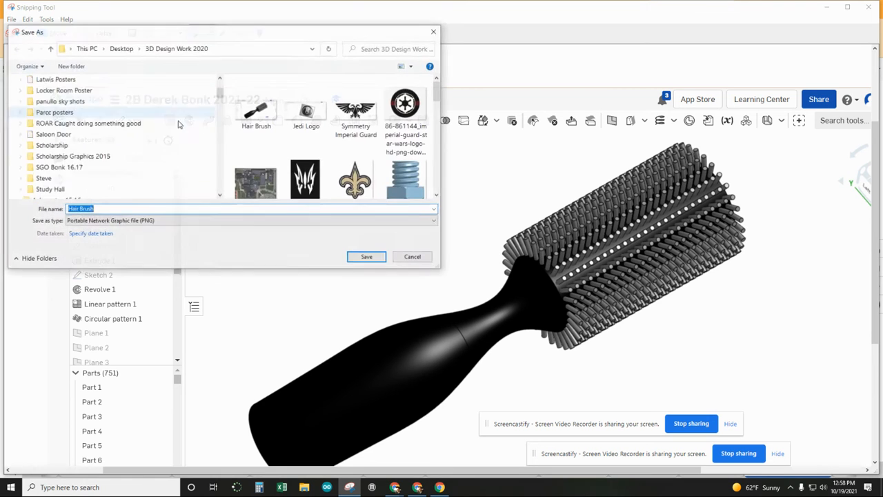
scroll(62, 102, up, 5)
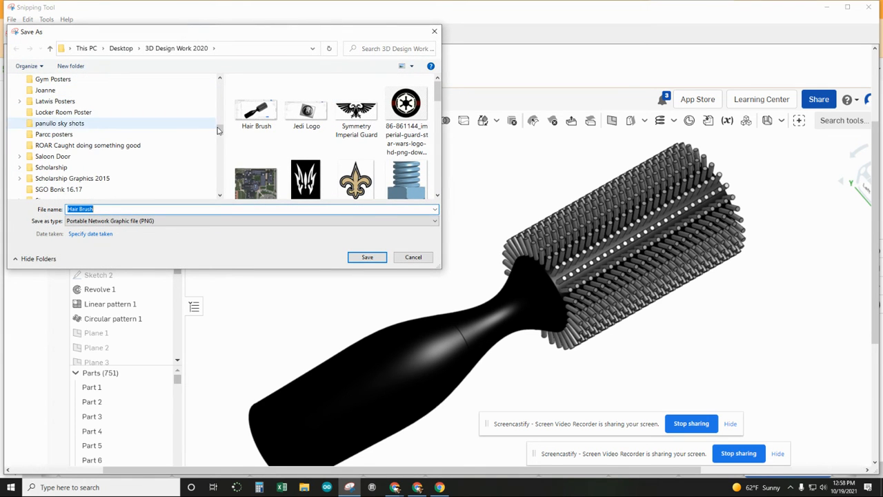
drag(219, 129, 215, 82)
click(62, 105)
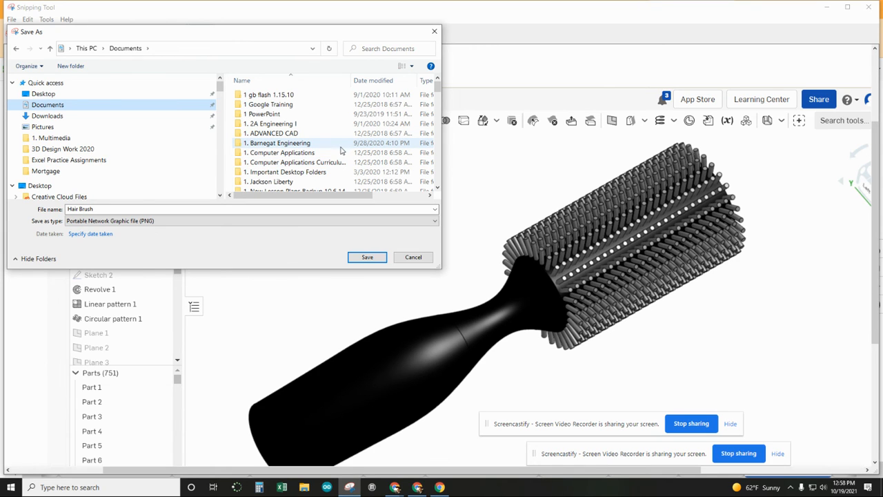
scroll(340, 151, down, 1)
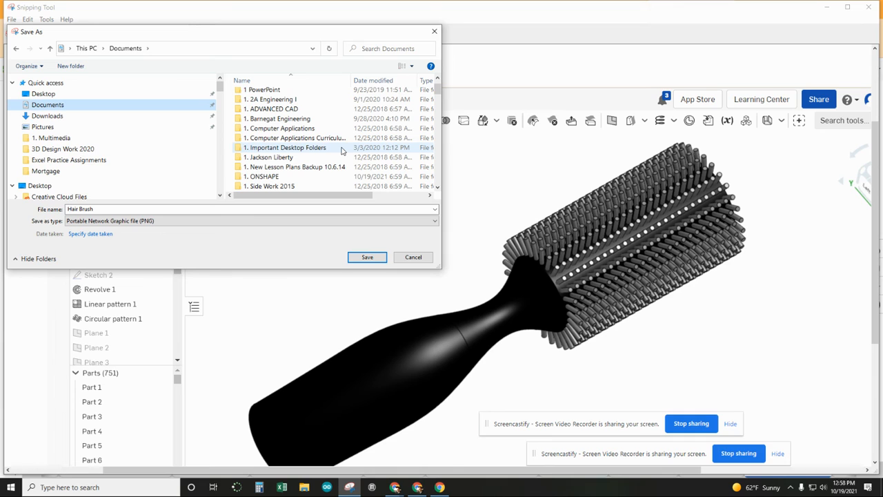
click(320, 179)
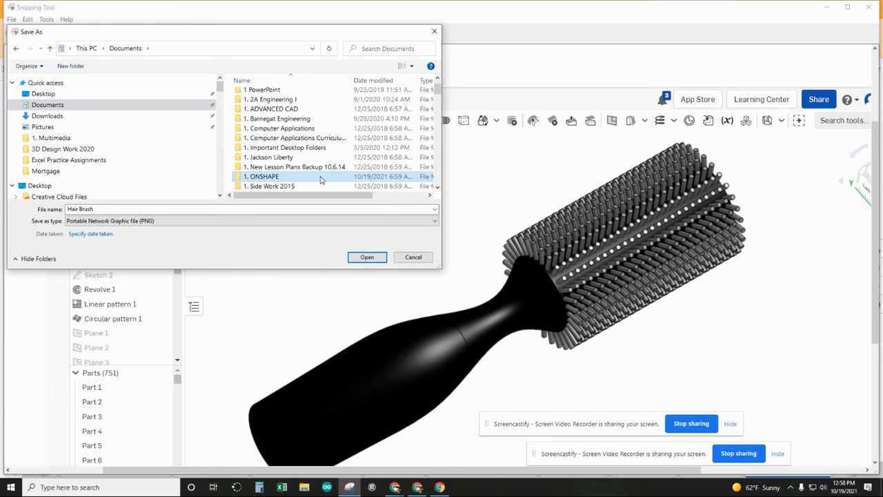
double_click(320, 178)
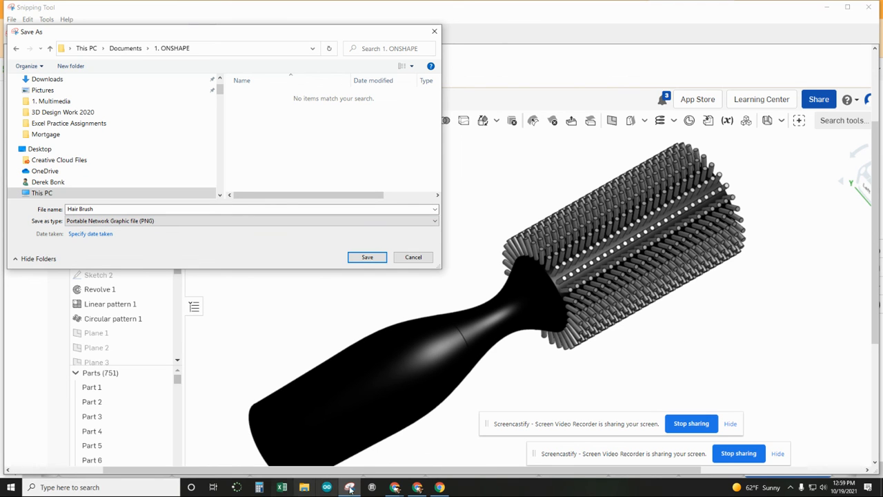
Step: Search Windows for "snip" to show where the Snipping Tool is found, and dismiss the search
click(130, 481)
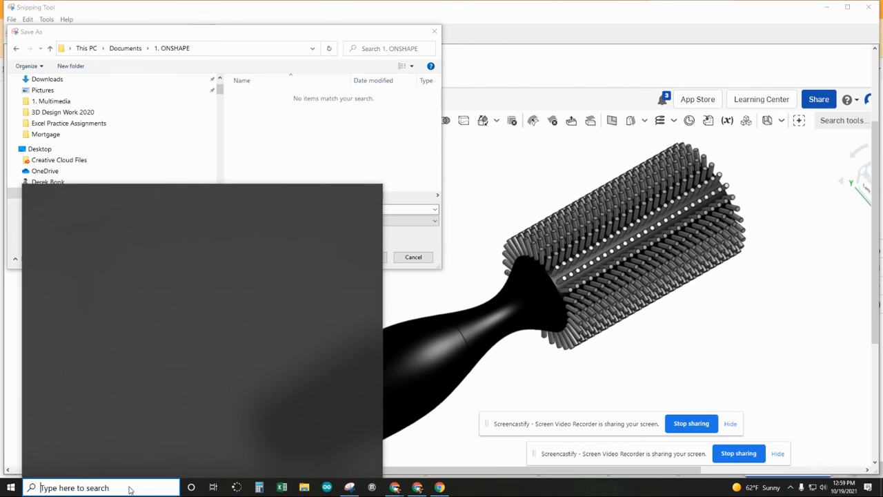
text(snip)
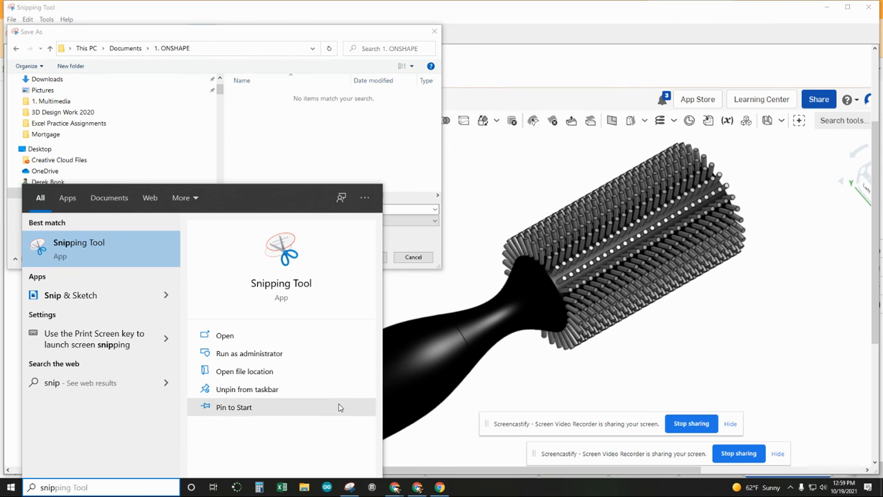
key(Escape)
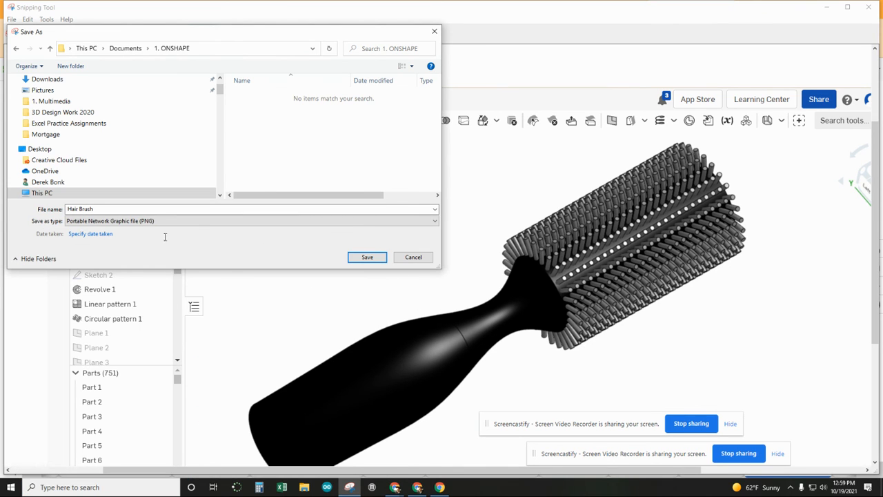
Step: Save the Hair Brush PNG in the 1. ONSHAPE folder and close the Snipping Tool to return to Onshape
click(369, 262)
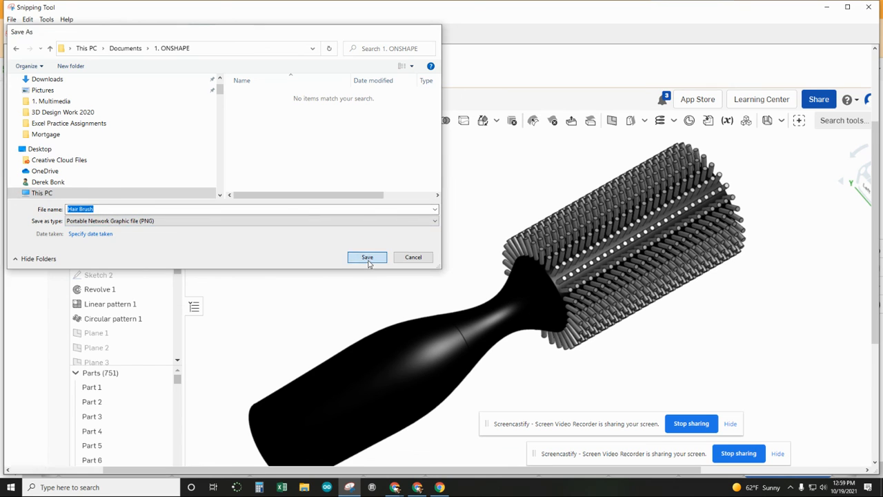
right_click(717, 94)
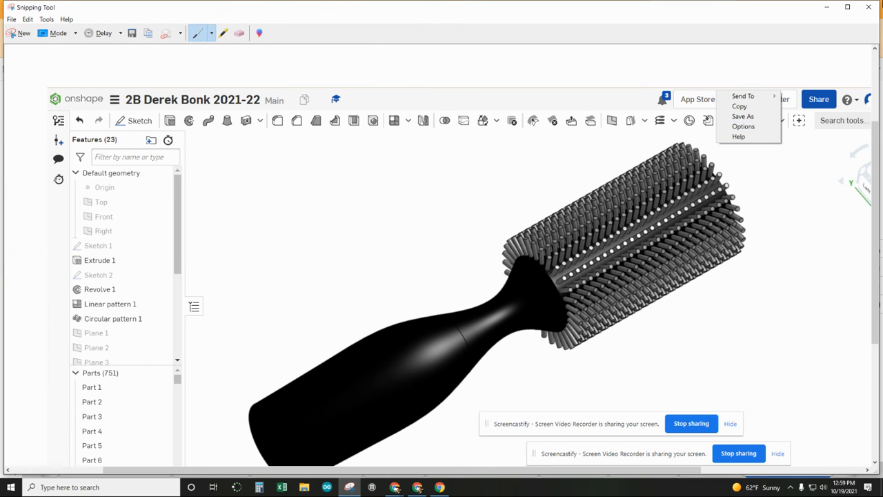
click(869, 9)
click(869, 9)
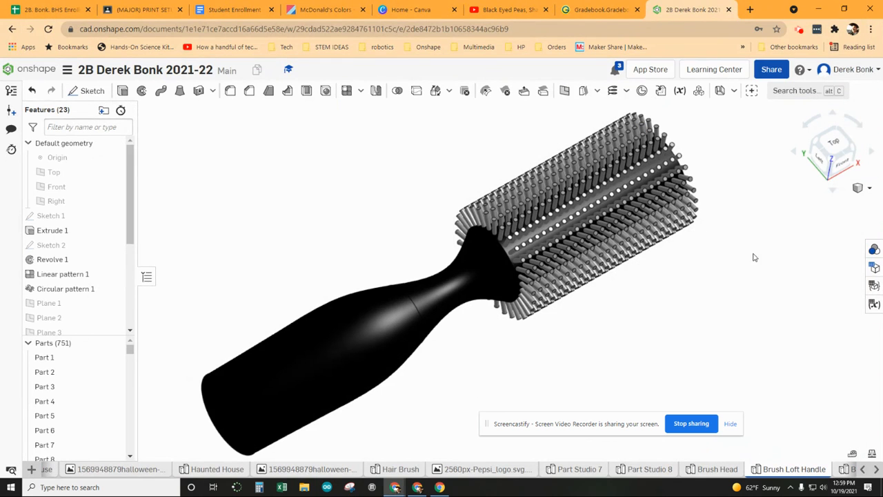
mouse_move(730, 259)
right_down()
mouse_move(756, 262)
mouse_move(759, 271)
mouse_move(736, 269)
right_up()
middle_drag(735, 265, 659, 268)
scroll(656, 275, up, 3)
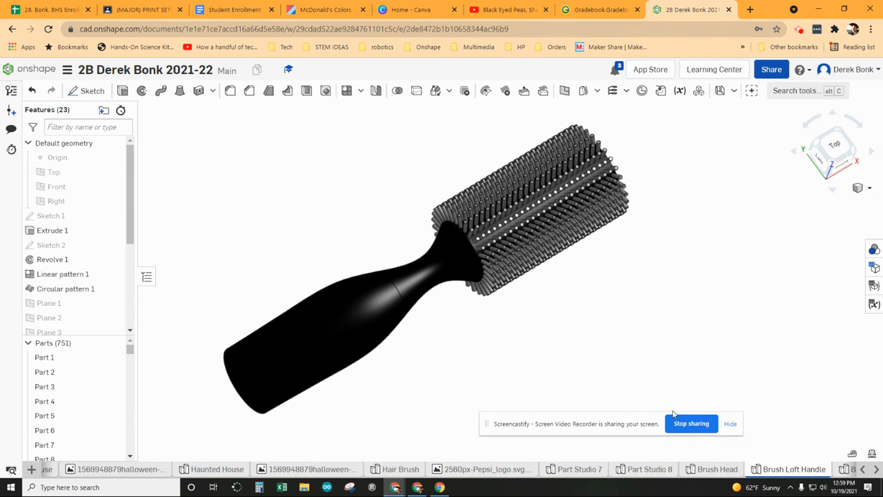